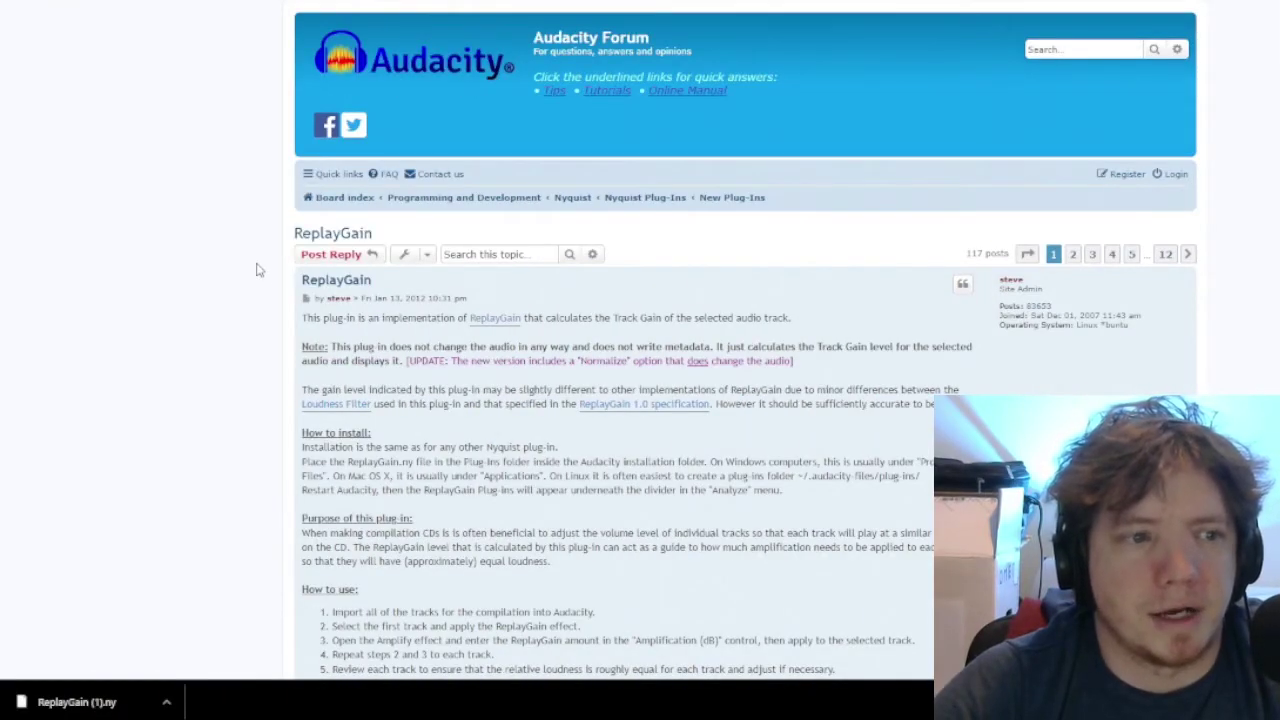
# Scroll down the ReplayGain forum post through its How to install and How to use sections
pyautogui.scroll(-3, 270, 280)
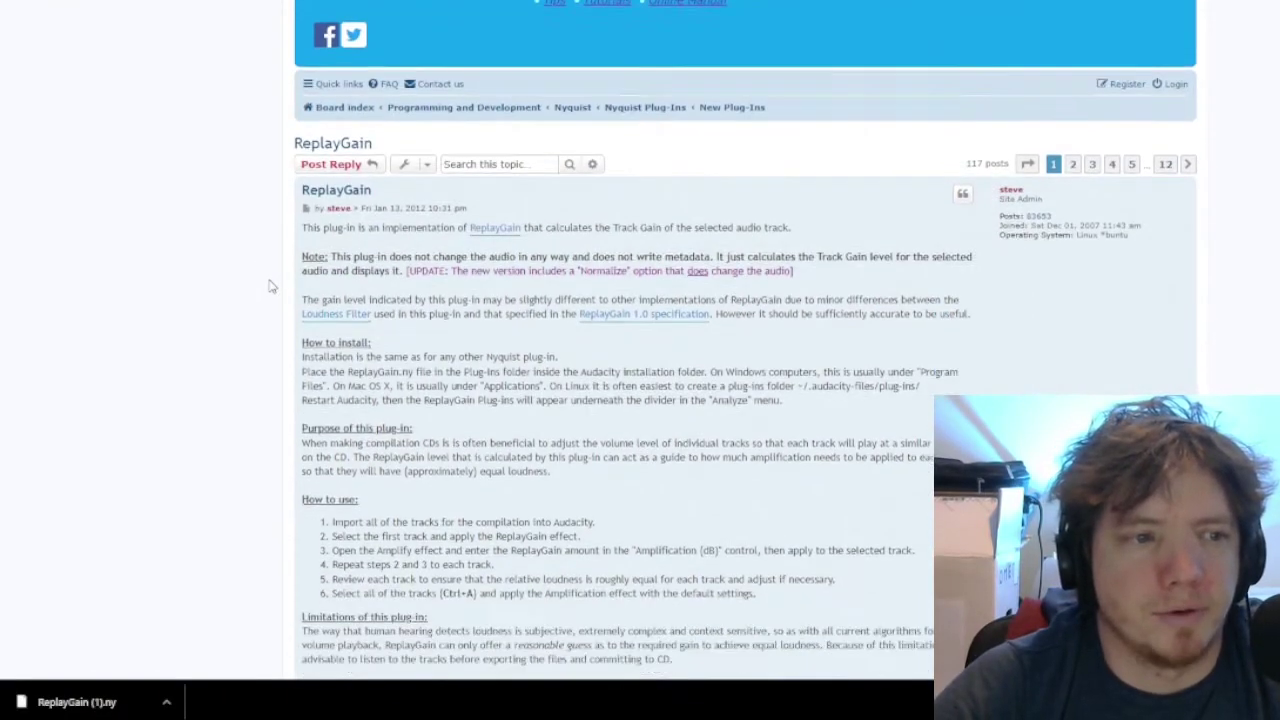
pyautogui.scroll(-7, 270, 290)
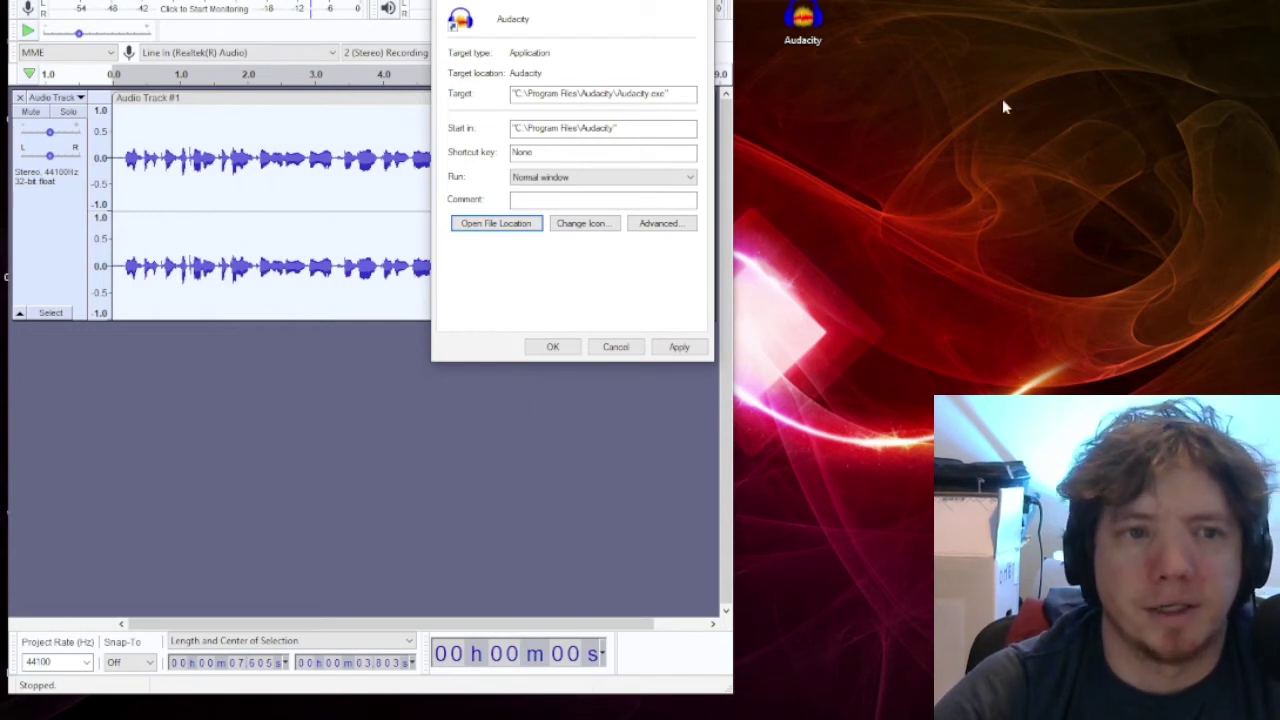
# Reach C:\Program Files\Audacity from the desktop shortcut's Properties and enter its Plug-ins folder
pyautogui.rightClick(812, 37)
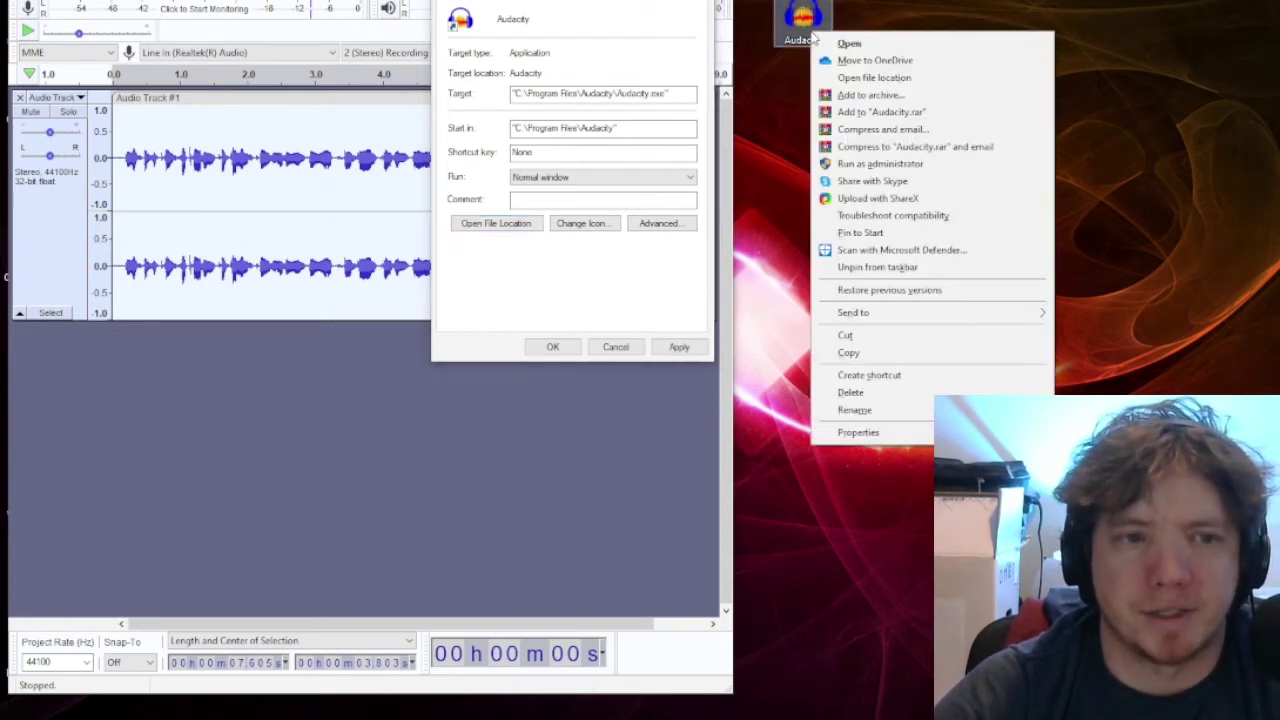
pyautogui.click(906, 440)
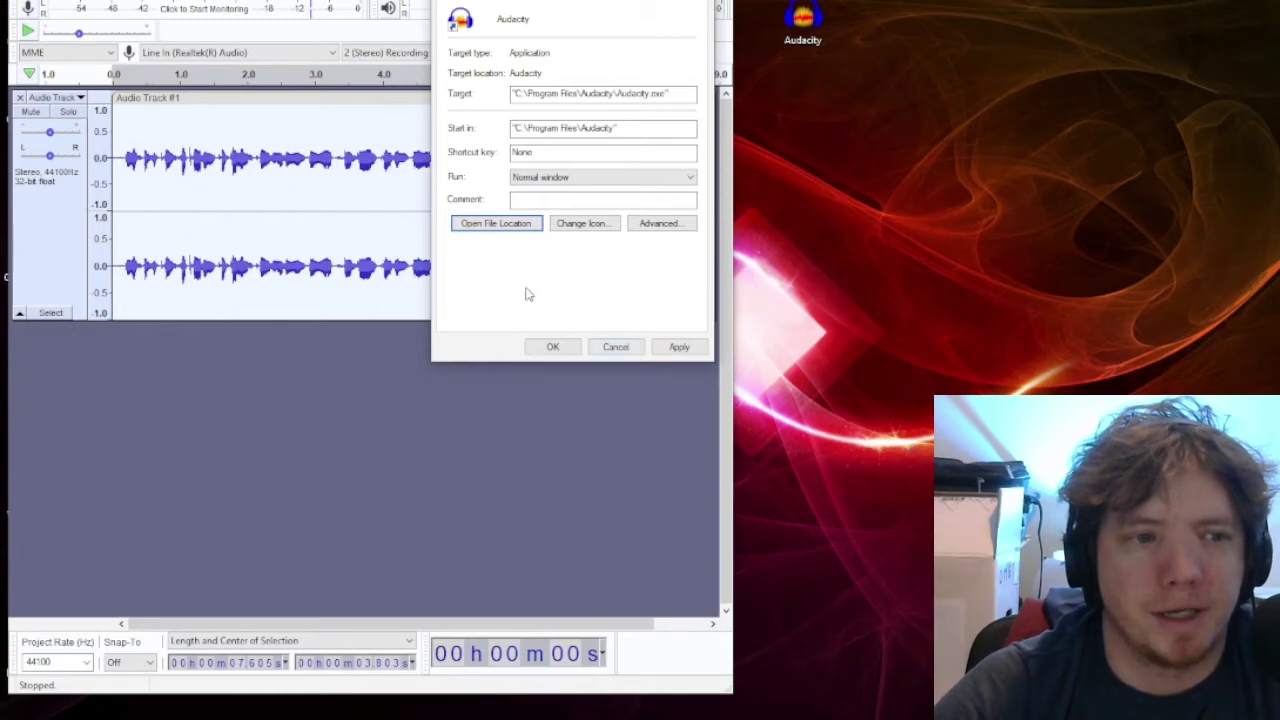
pyautogui.click(497, 223)
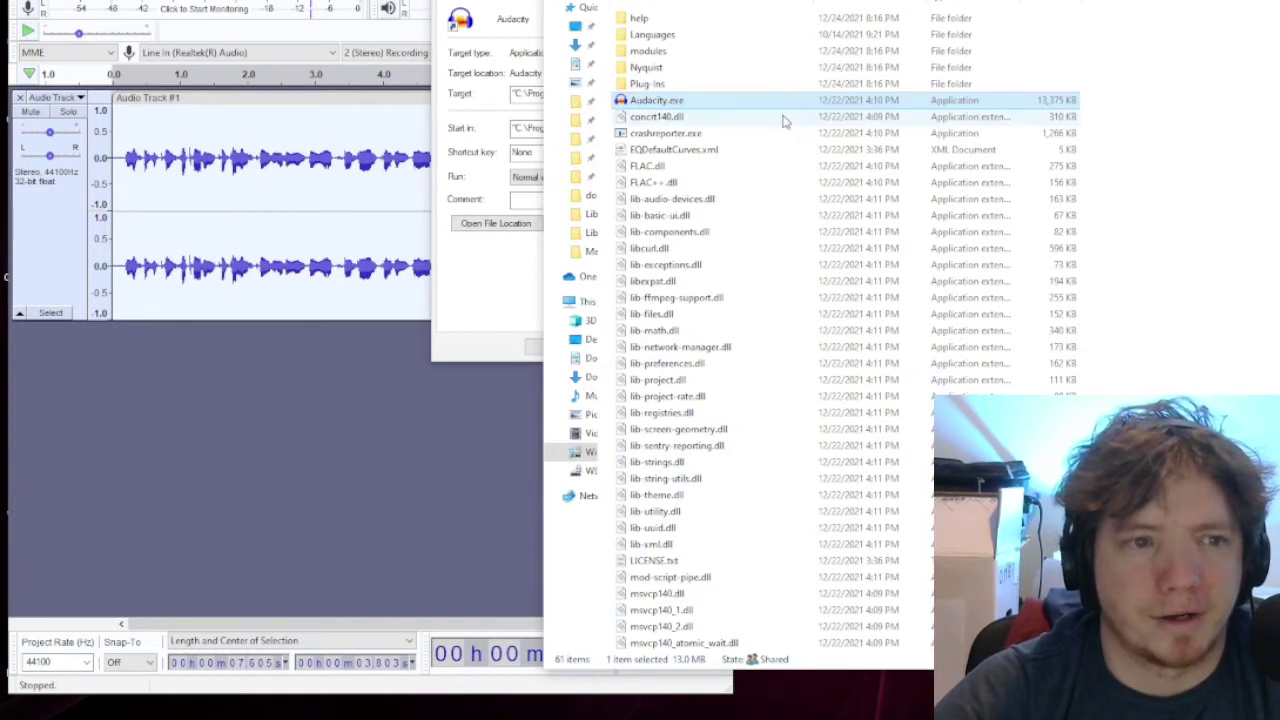
pyautogui.doubleClick(652, 86)
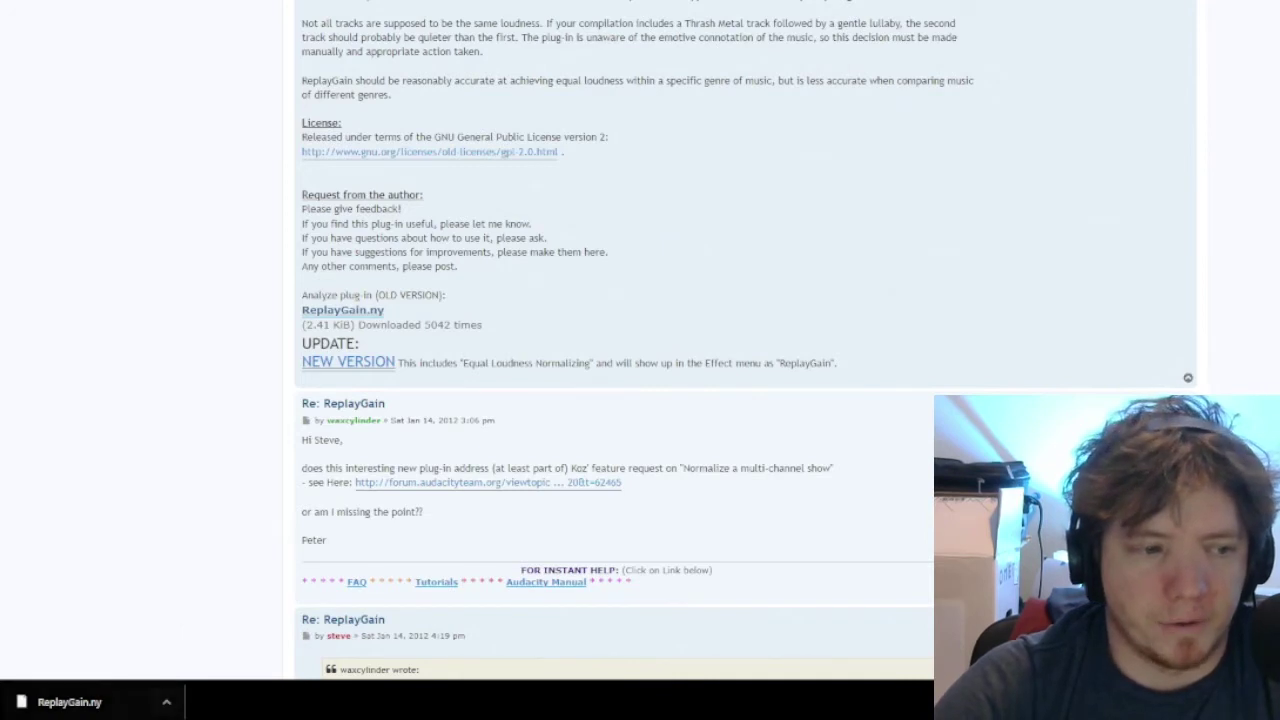
# Copy the downloaded ReplayGain.ny from its download folder into Audacity's Plug-ins folder
pyautogui.click(166, 702)
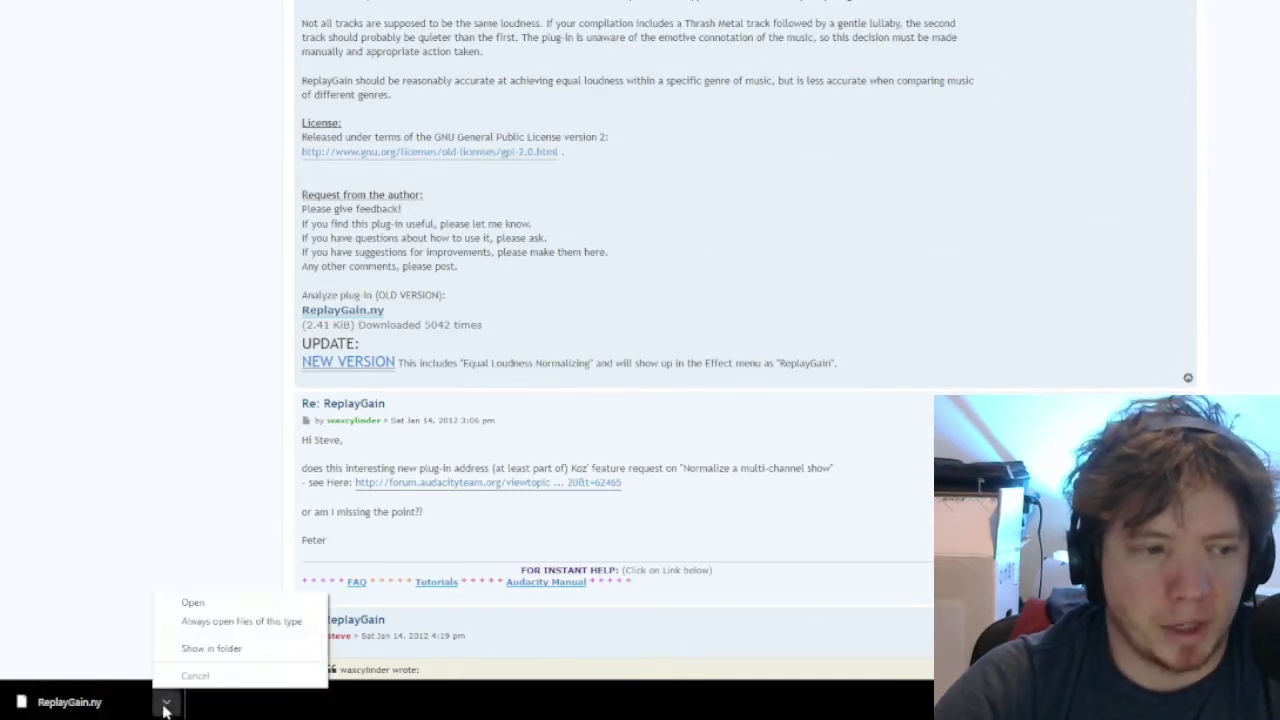
pyautogui.click(213, 649)
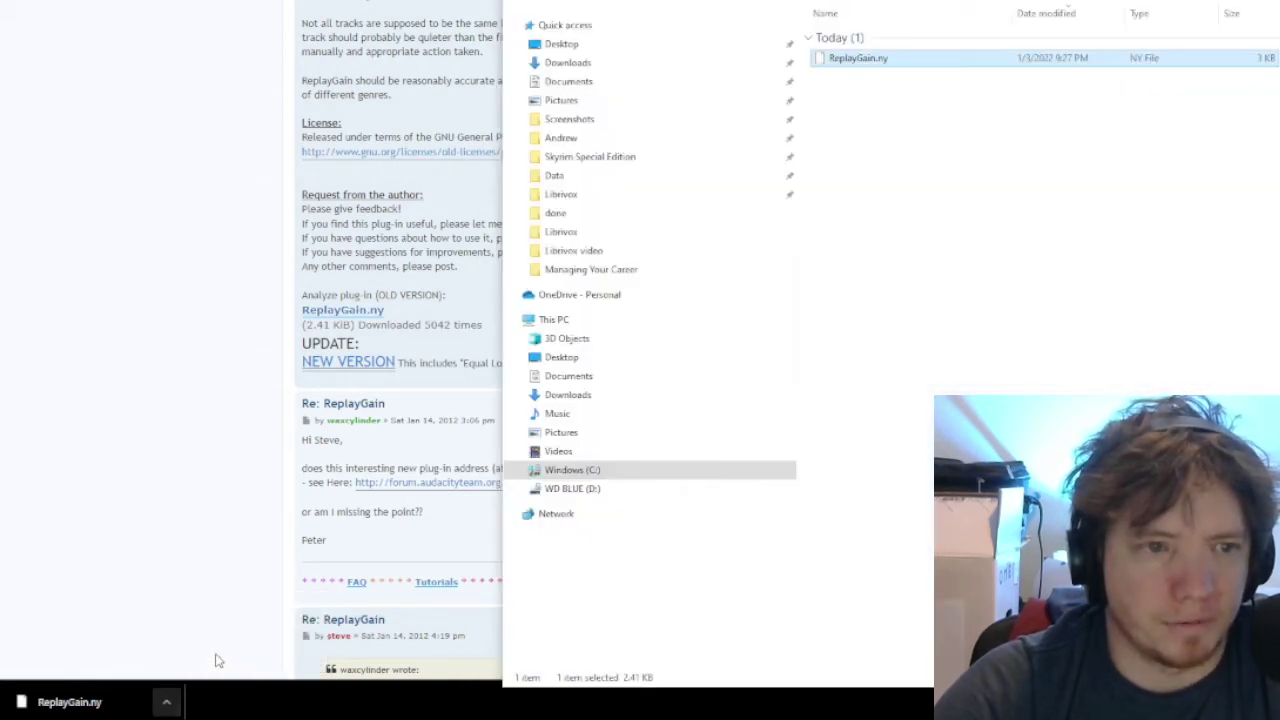
pyautogui.rightClick(862, 58)
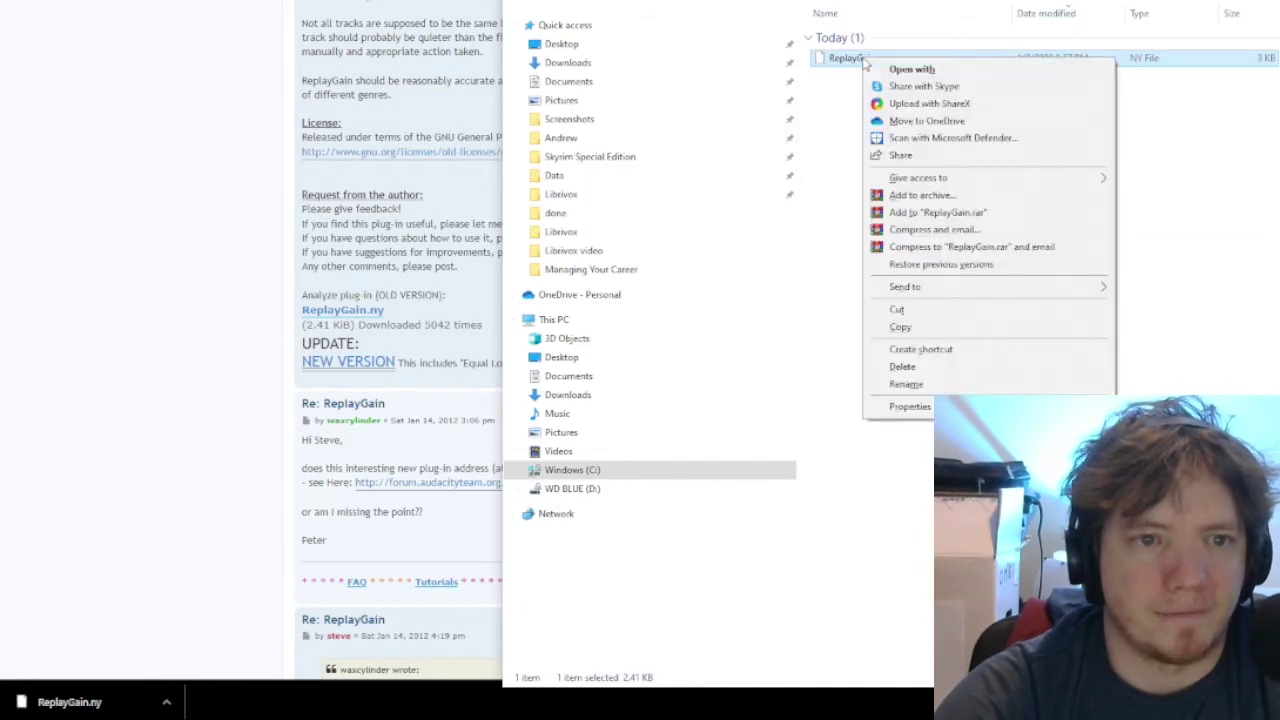
pyautogui.click(903, 328)
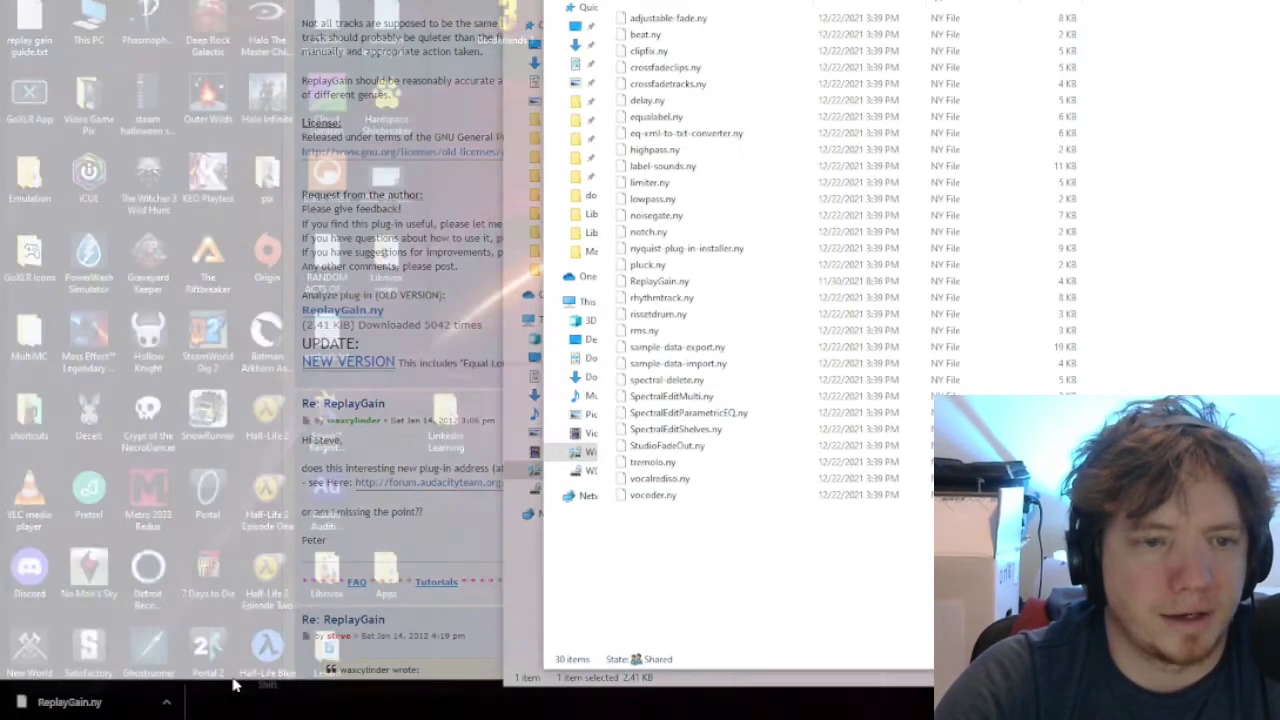
pyautogui.click(240, 678)
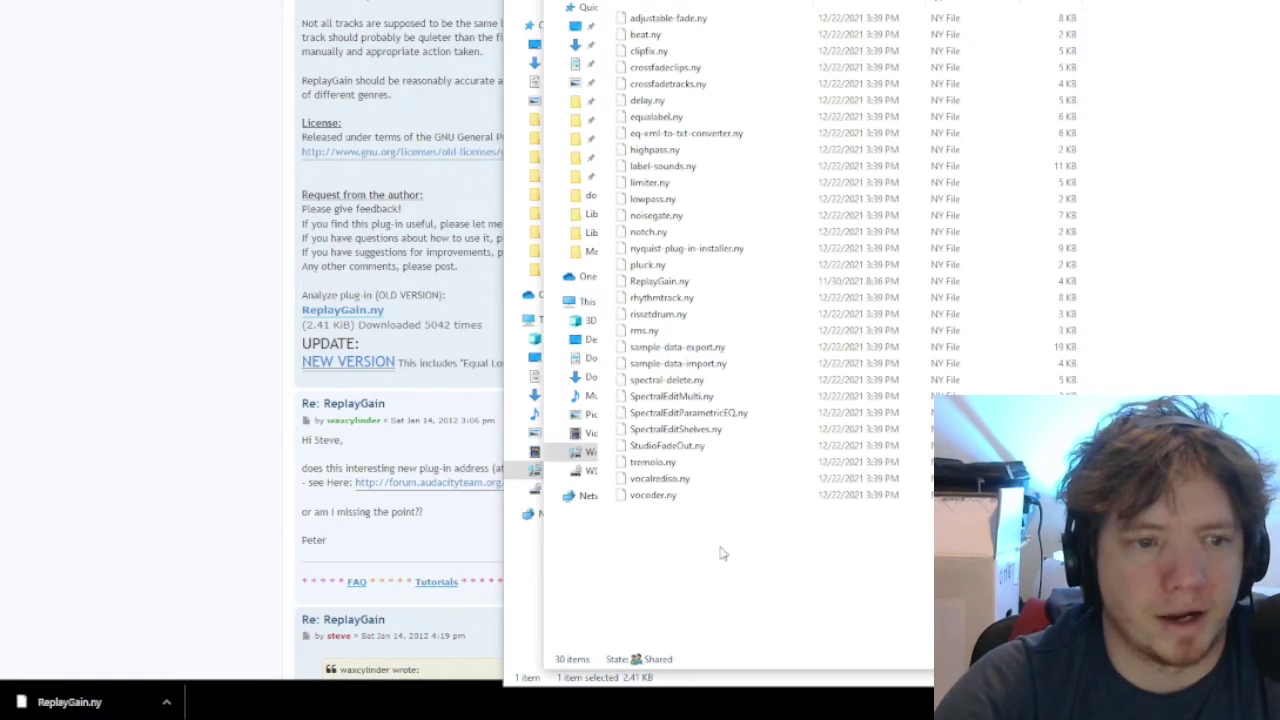
pyautogui.rightClick(706, 558)
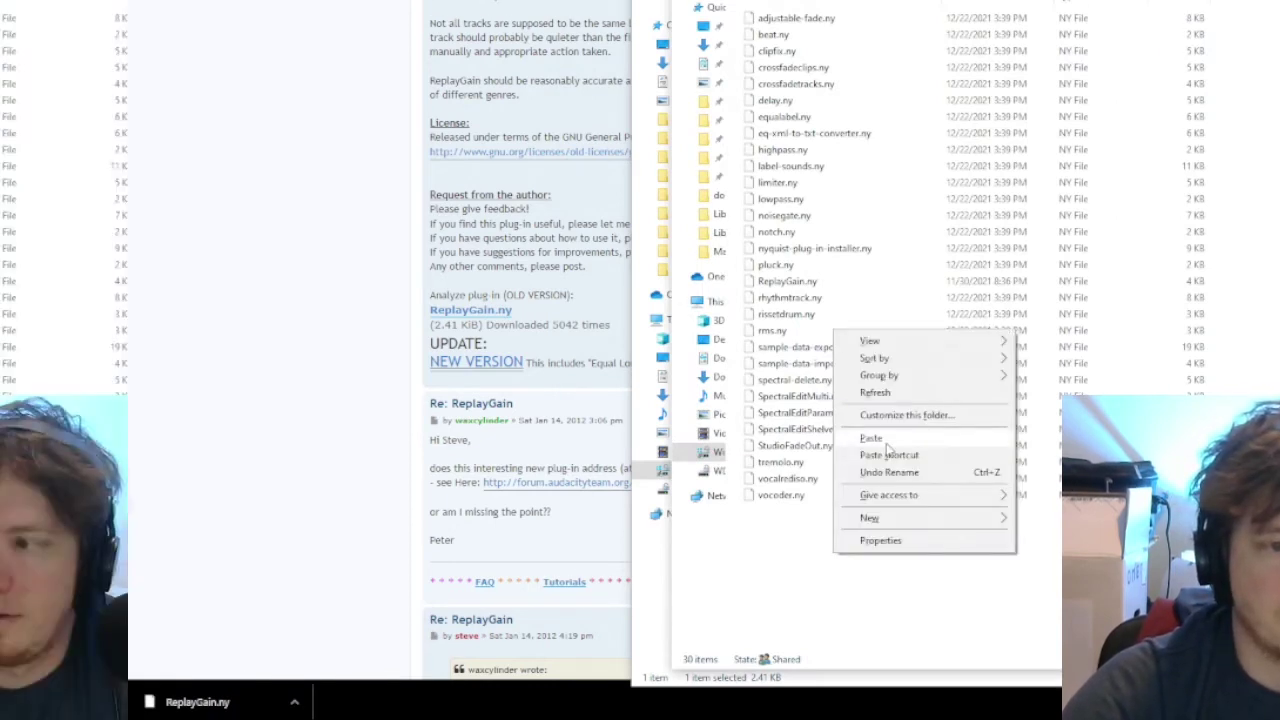
pyautogui.click(745, 438)
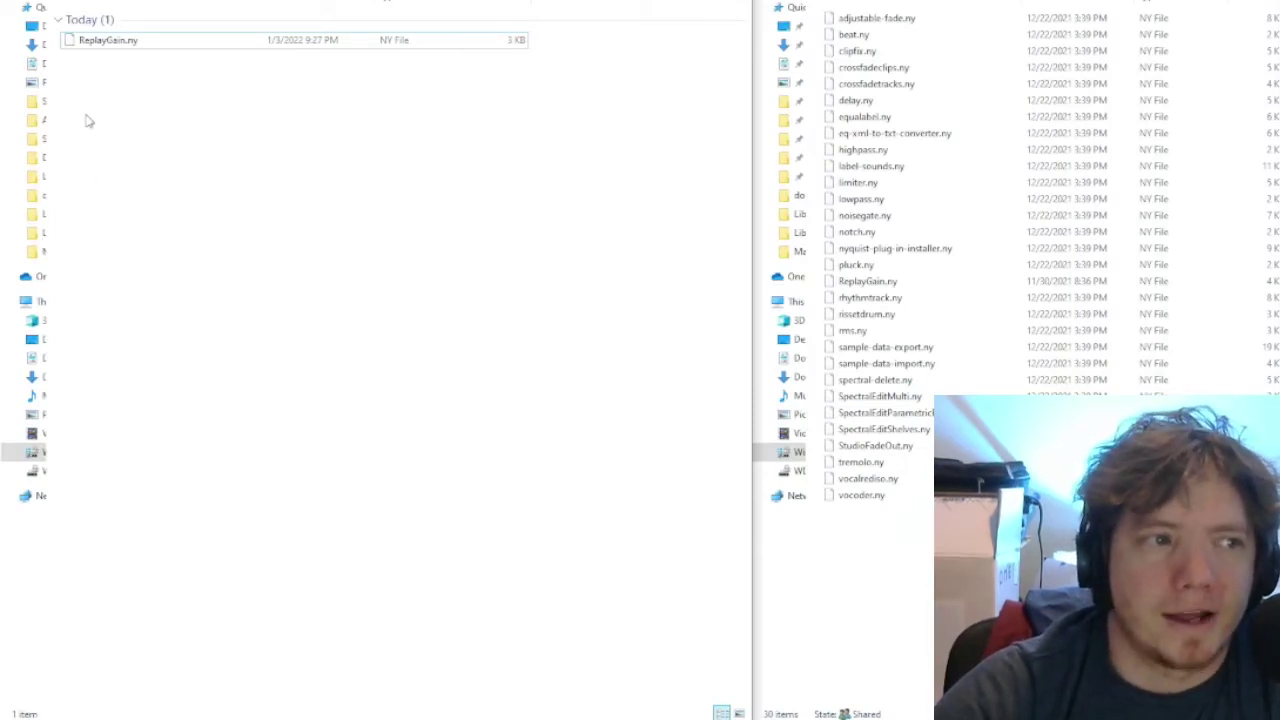
pyautogui.moveTo(90, 44); pyautogui.dragTo(884, 576)
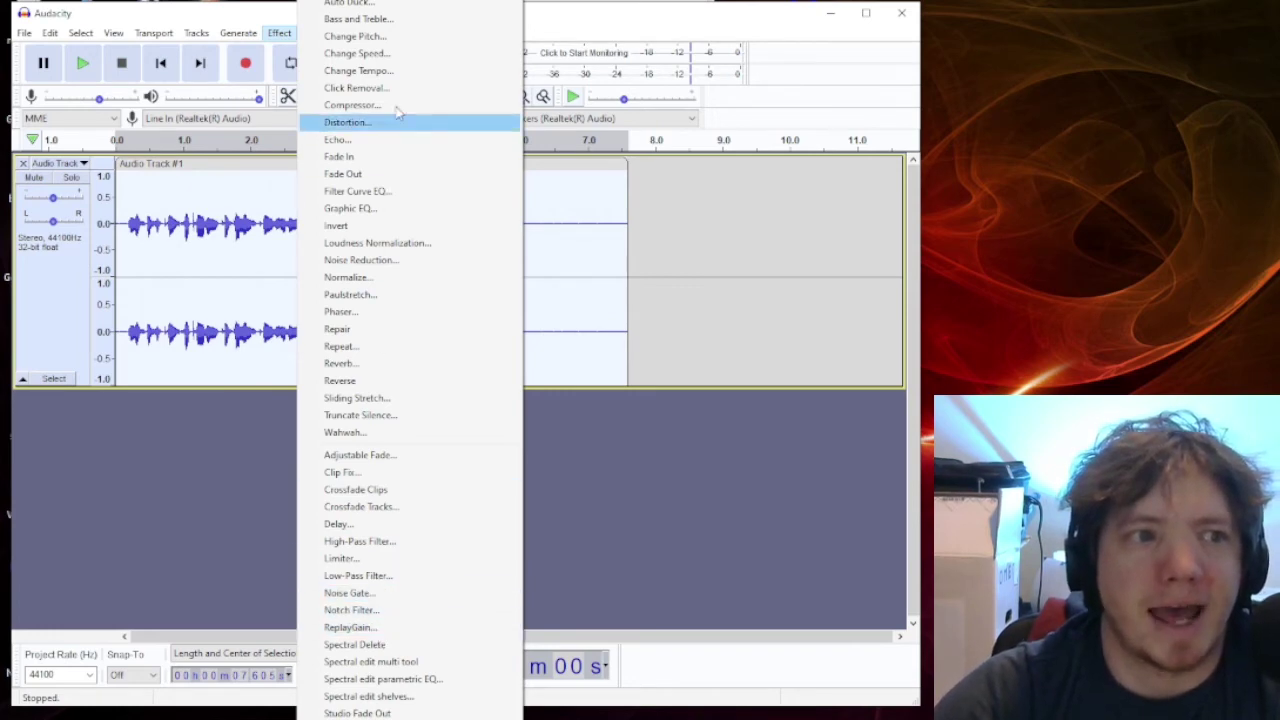
pyautogui.press('Return')
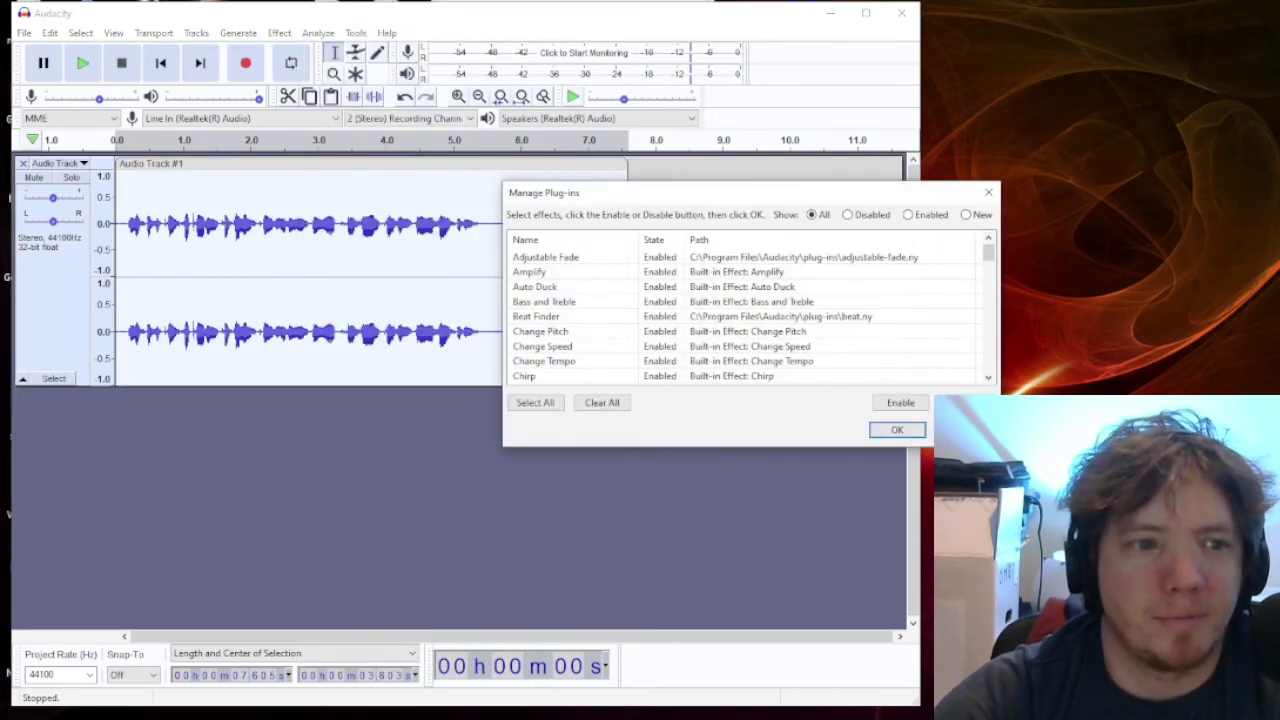
pyautogui.scroll(-7, 848, 295)
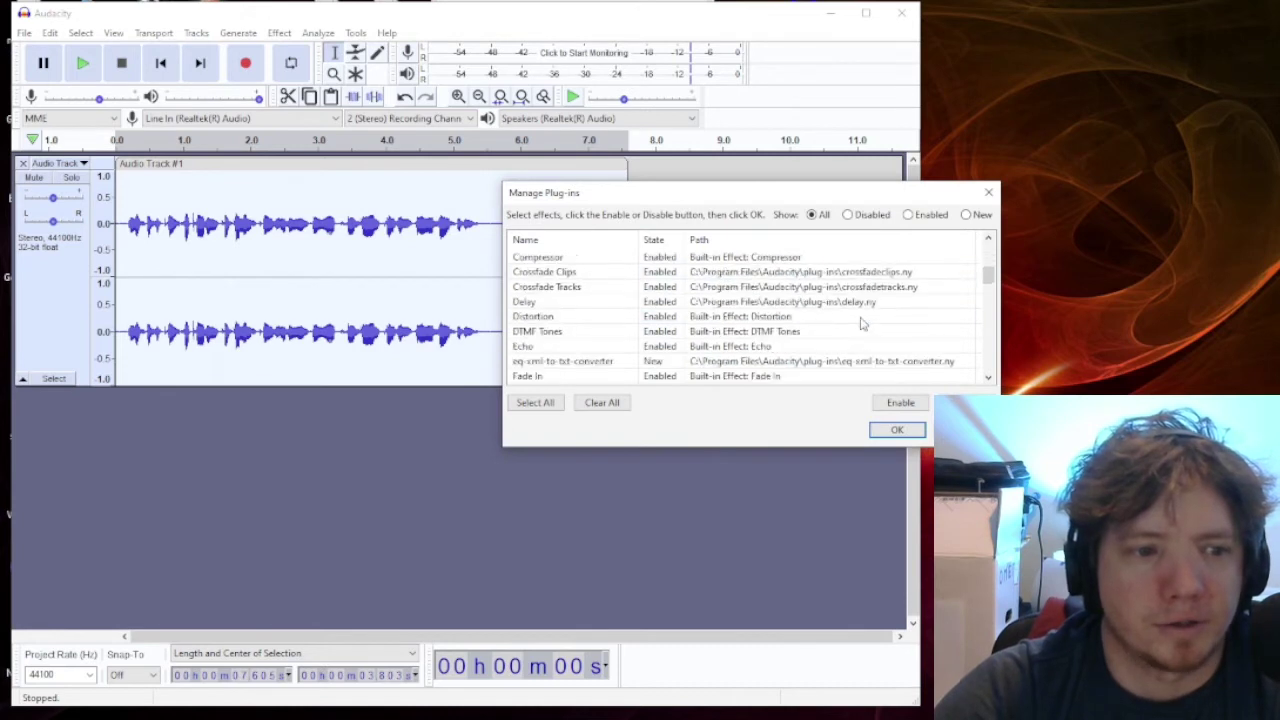
pyautogui.scroll(-6, 862, 320)
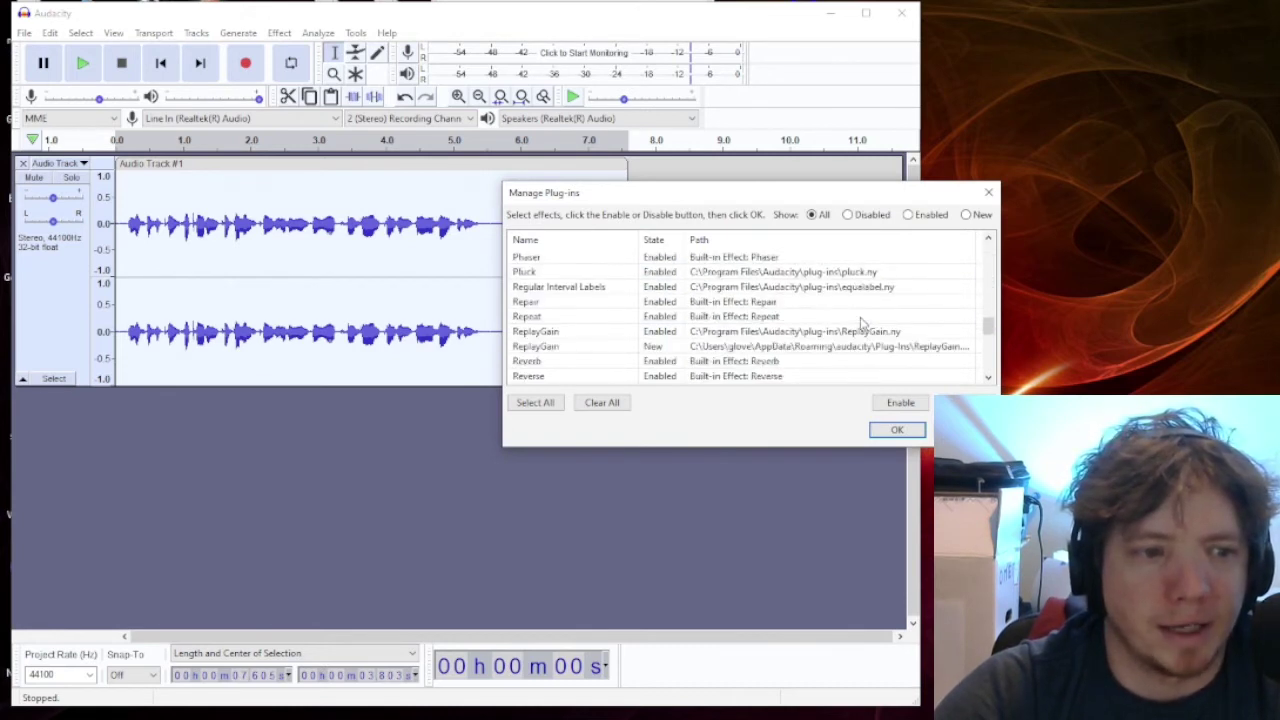
pyautogui.click(600, 331)
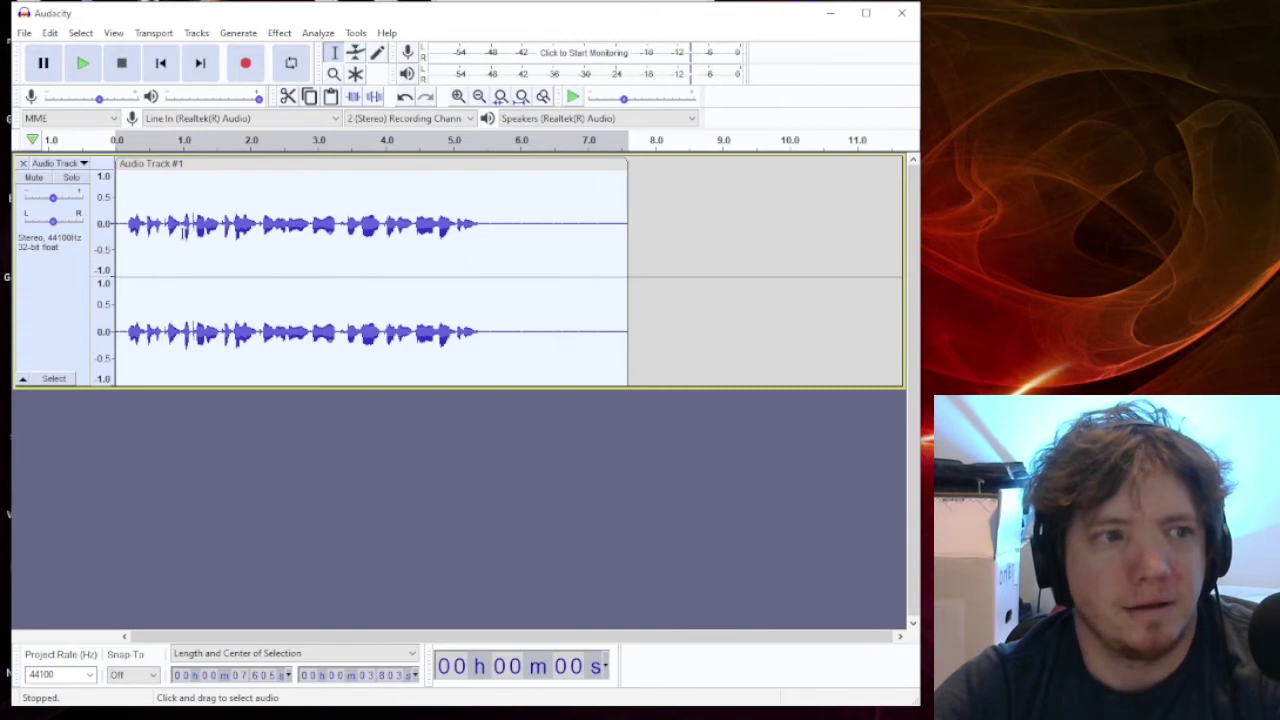
# Run ReplayGain in Analyze mode on the track, which reports a 5.4 dB level
pyautogui.click(279, 33)
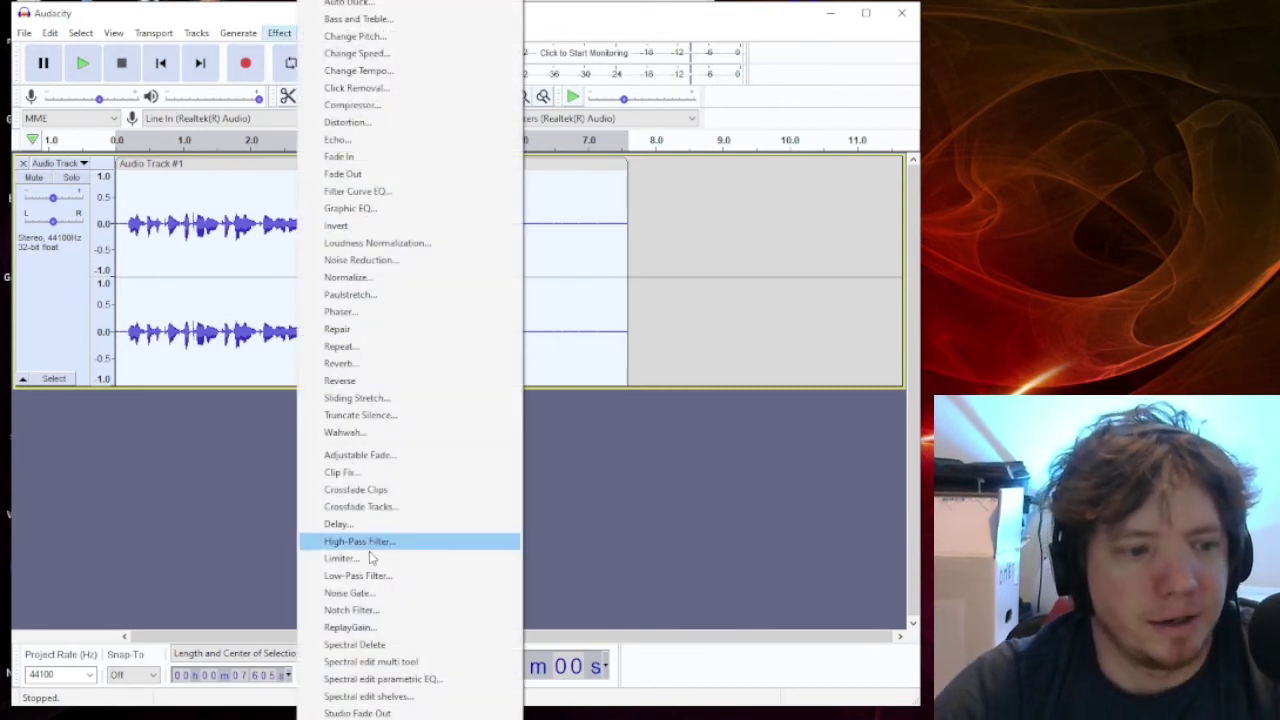
pyautogui.click(362, 627)
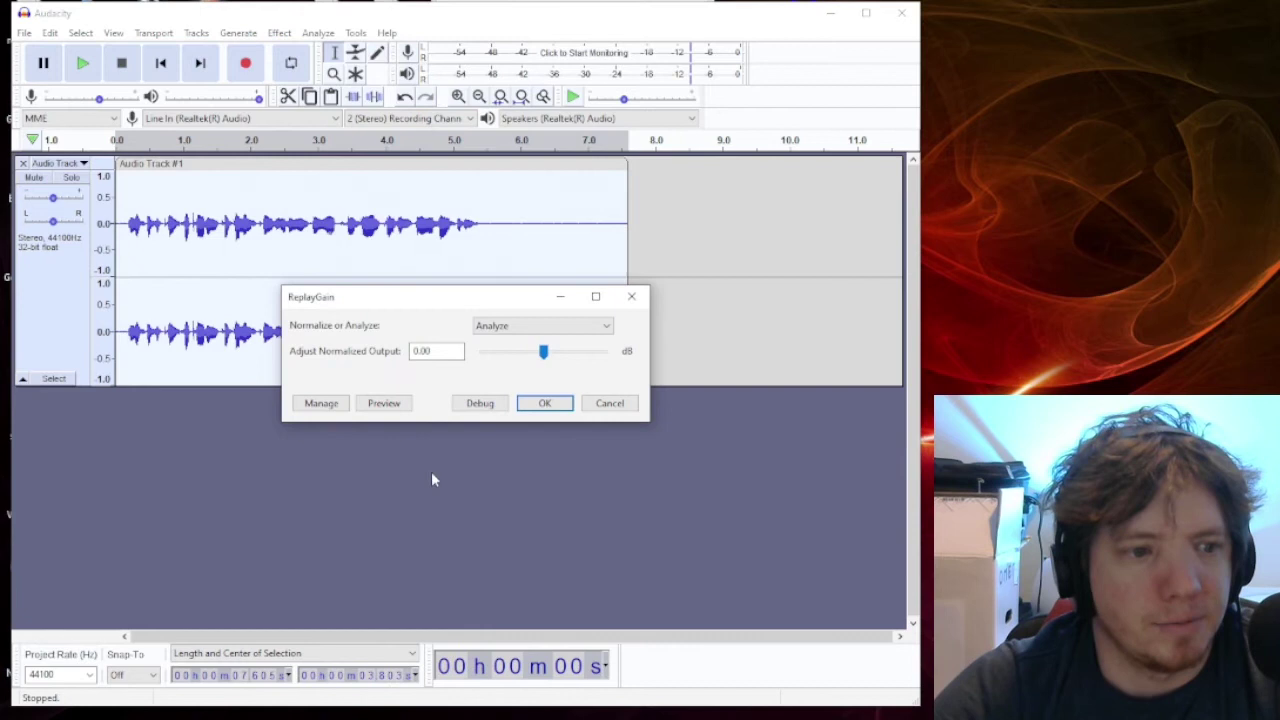
pyautogui.click(507, 326)
pyautogui.click(507, 326)
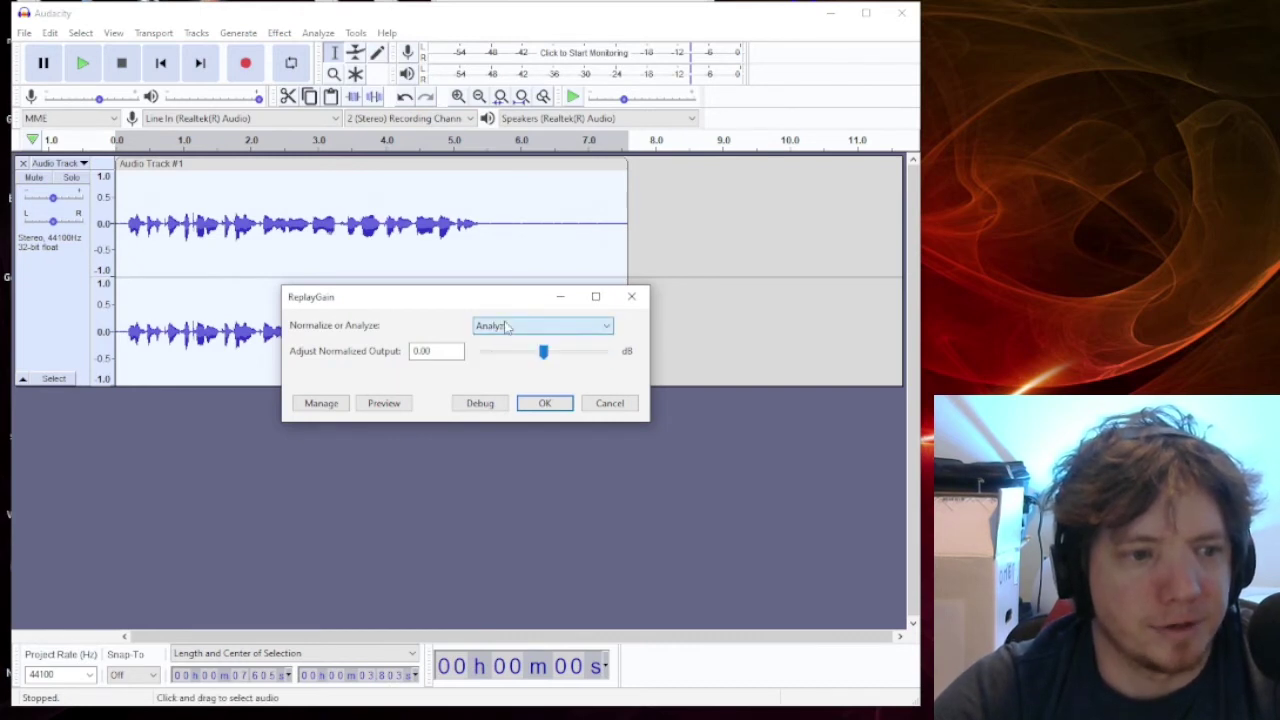
pyautogui.click(543, 402)
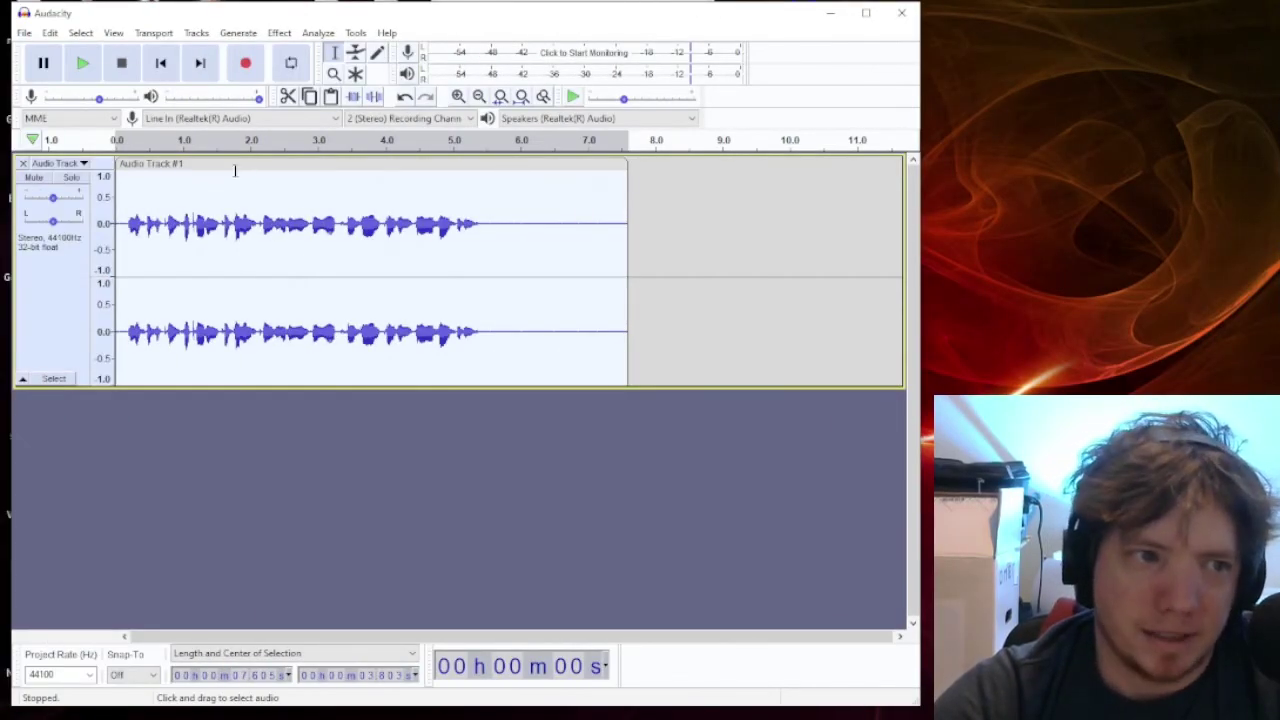
pyautogui.click(279, 33)
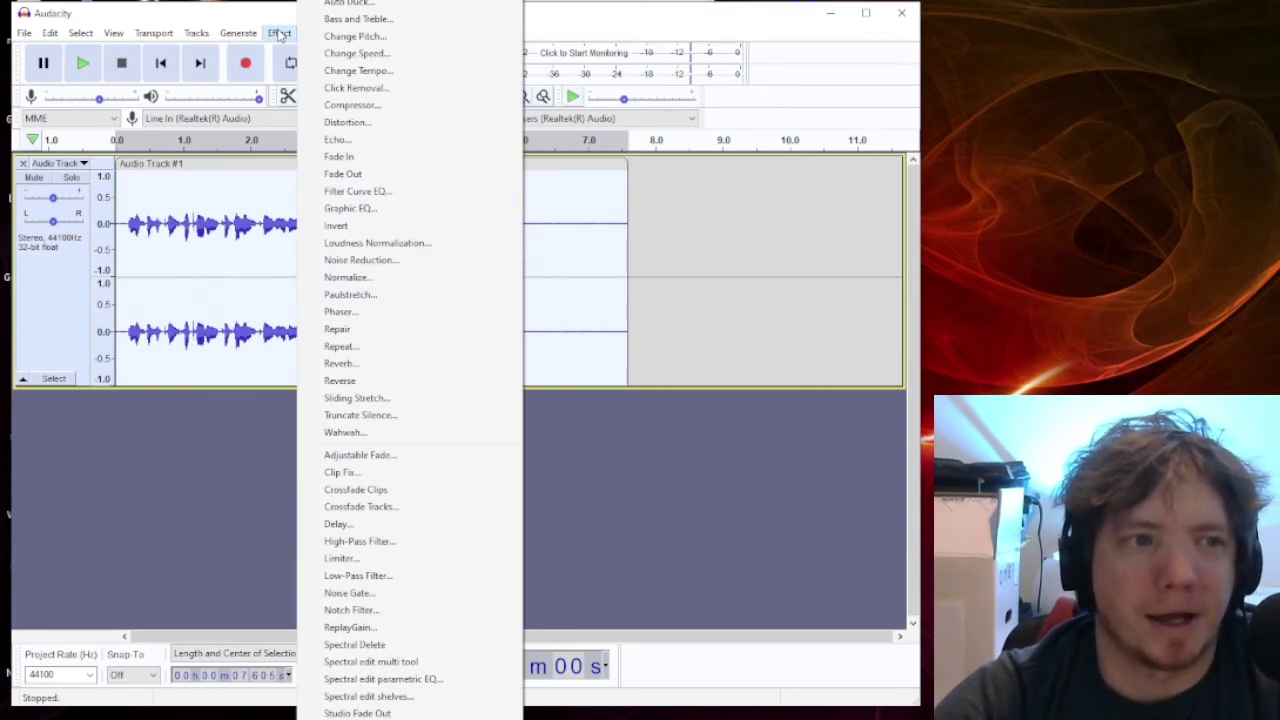
# Apply Amplify to the recording with an amplification of 5.4 dB
pyautogui.click(346, 4)
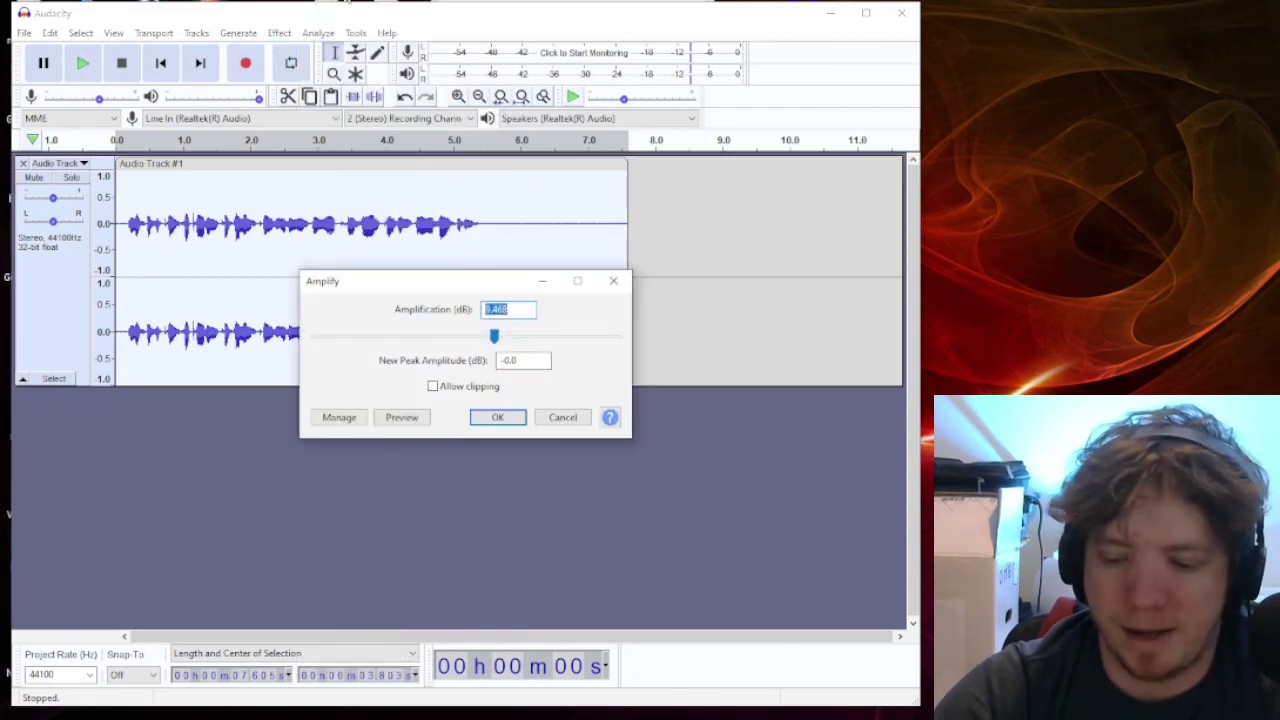
pyautogui.write('5.4')
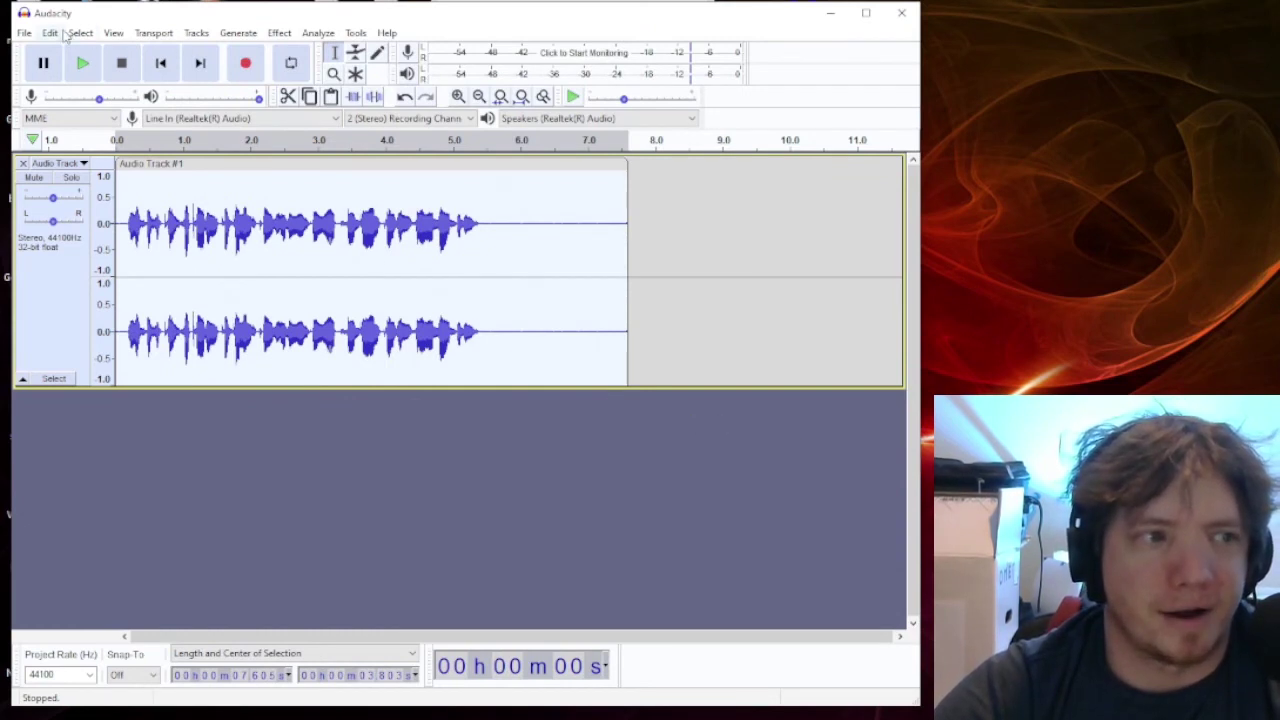
# Export the track as untitled.mp3 in the Replay Gain folder, leaving metadata tags empty
pyautogui.click(28, 34)
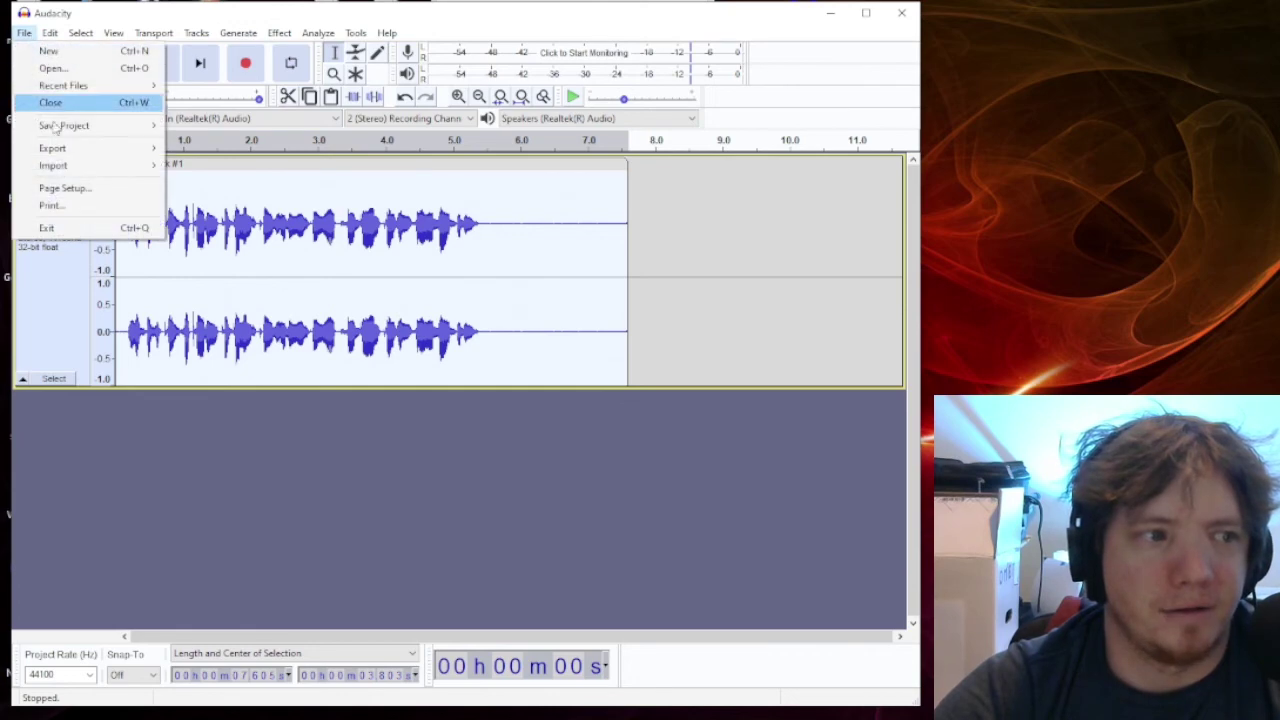
pyautogui.moveTo(72, 155)
pyautogui.click(205, 150)
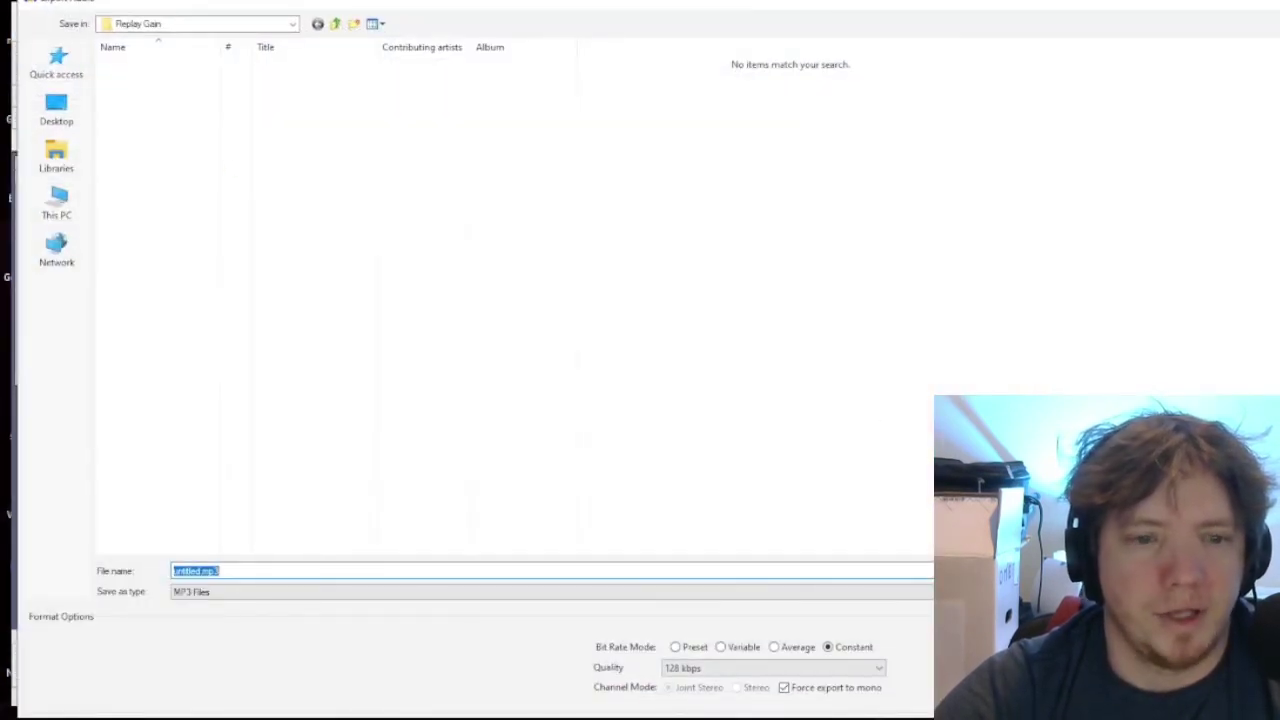
pyautogui.press('Return')
pyautogui.click(807, 452)
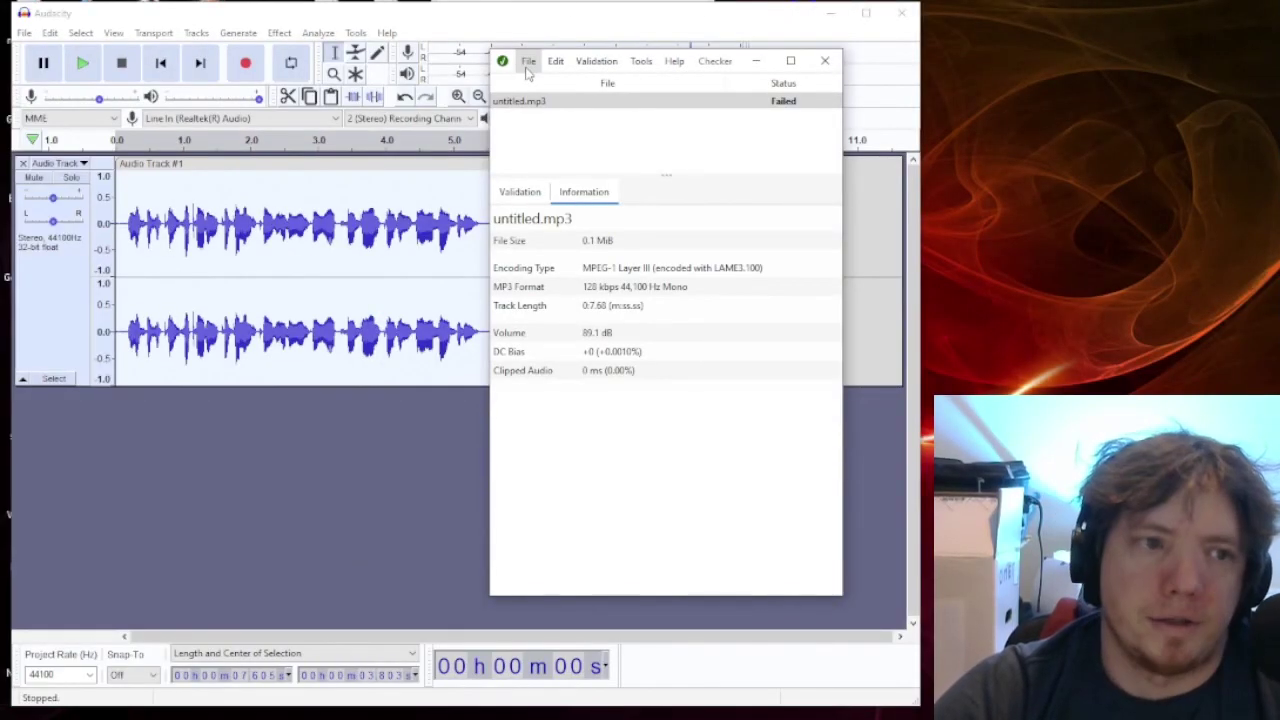
# Run LibriVox Checker's Check Files on untitled.mp3
pyautogui.click(528, 62)
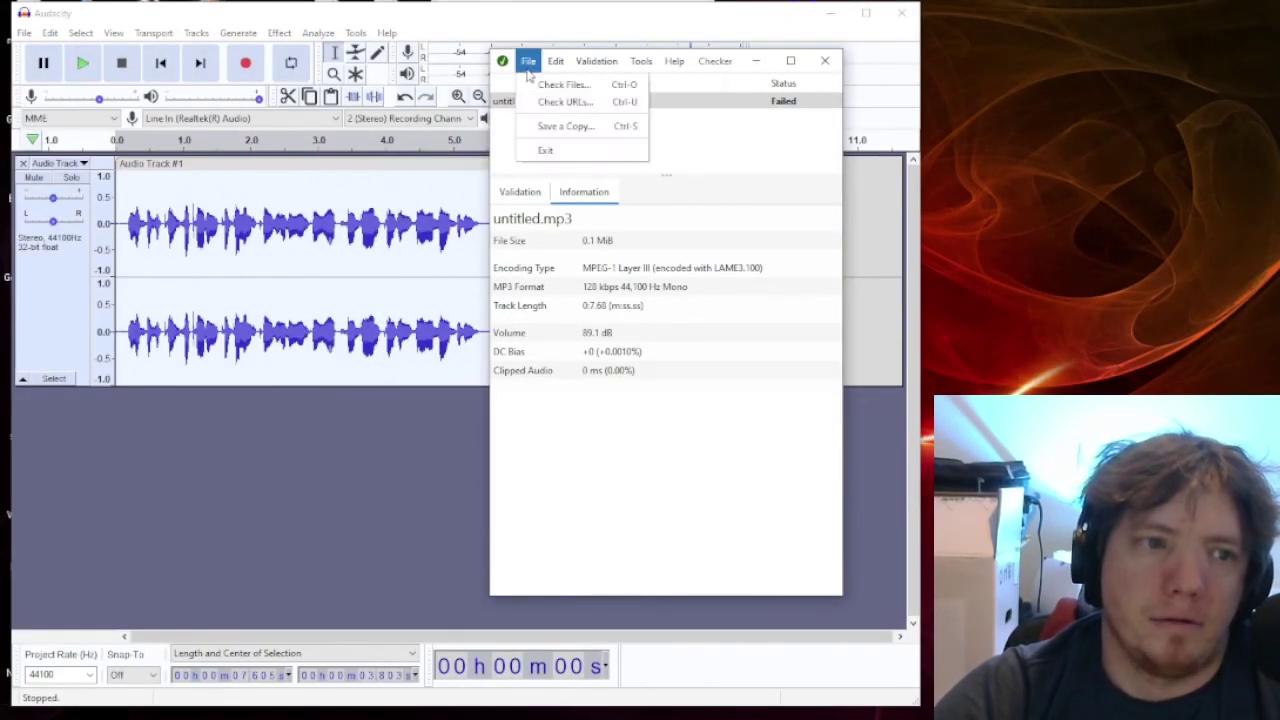
pyautogui.click(560, 85)
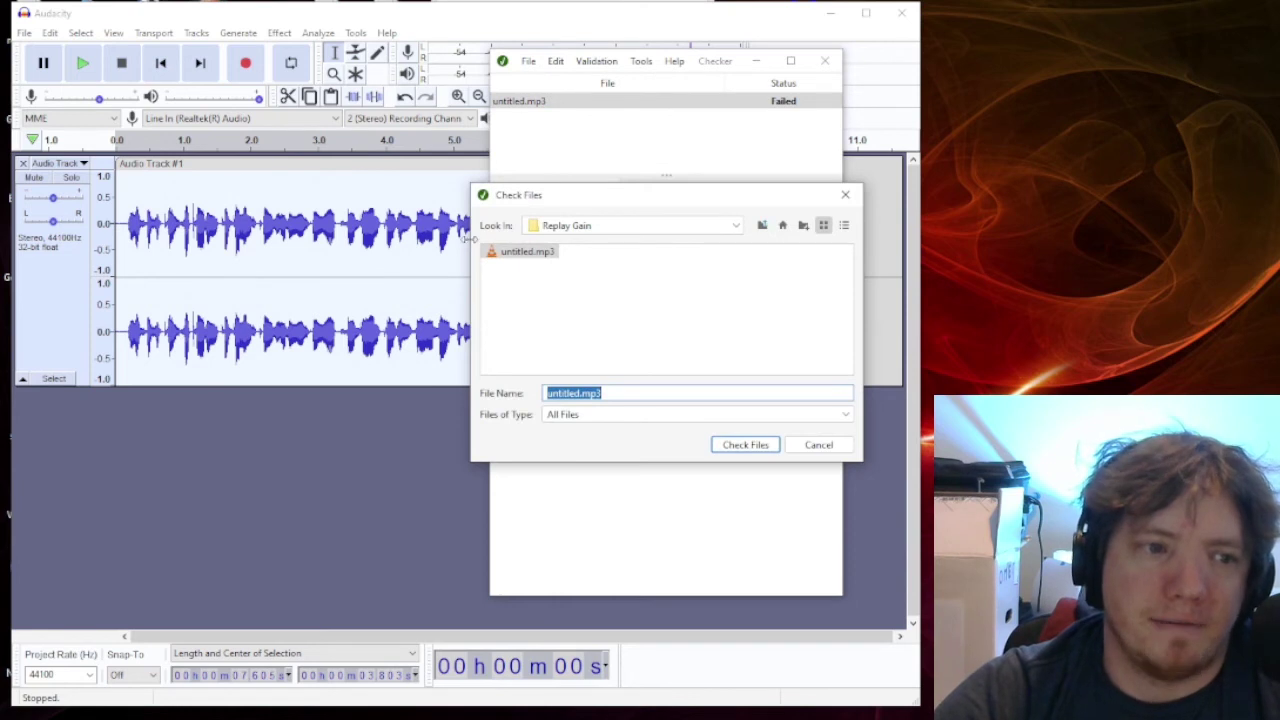
pyautogui.click(540, 253)
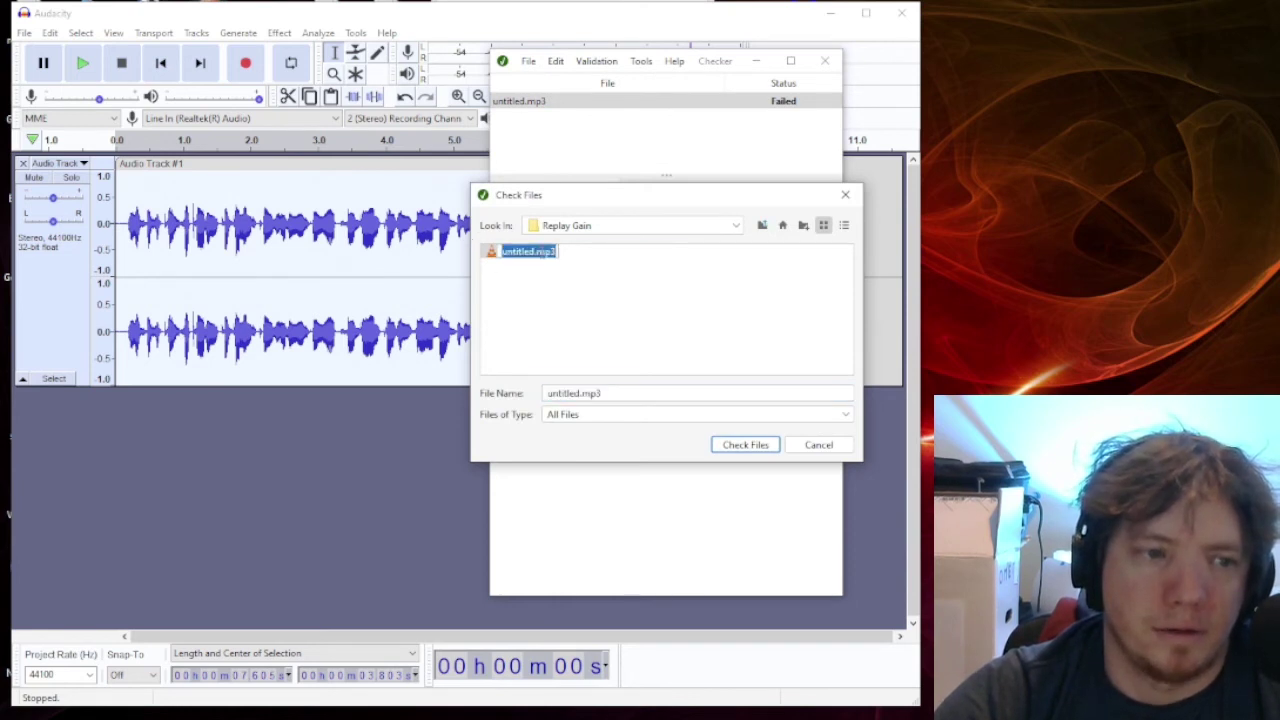
pyautogui.click(762, 447)
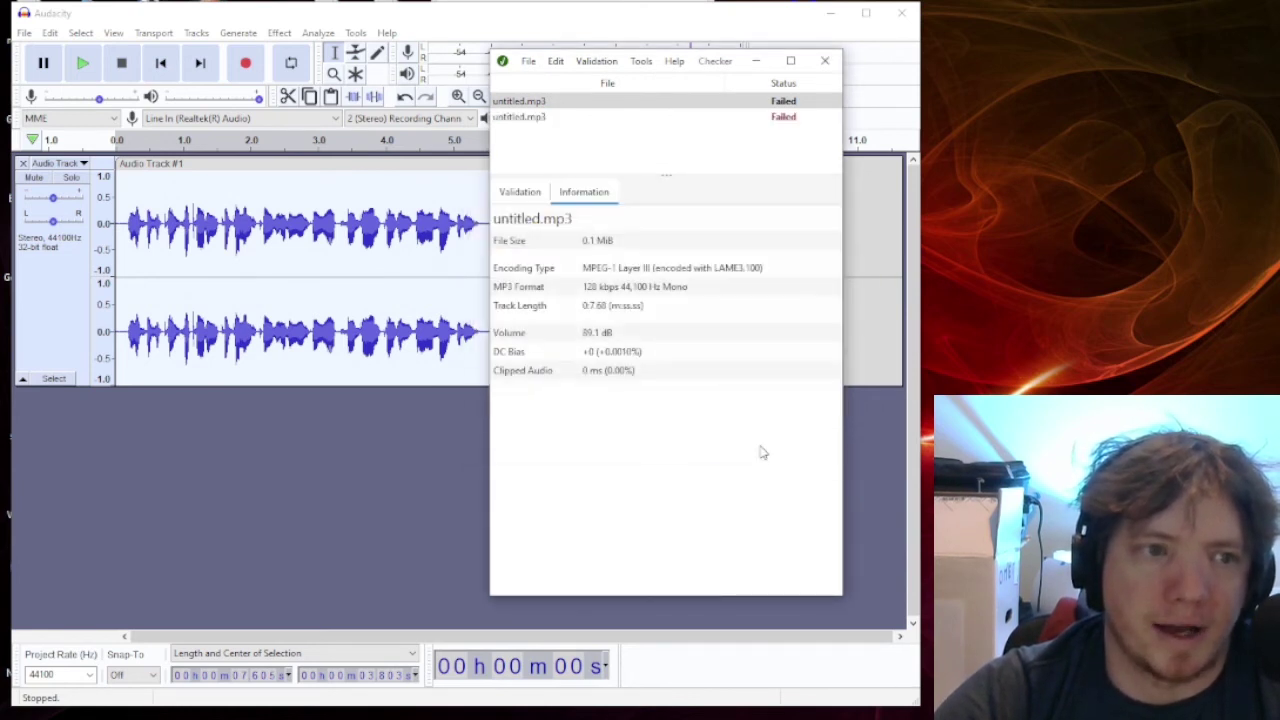
# Show the checked untitled.mp3's Information details, with volume at 89.1 dB
pyautogui.click(700, 117)
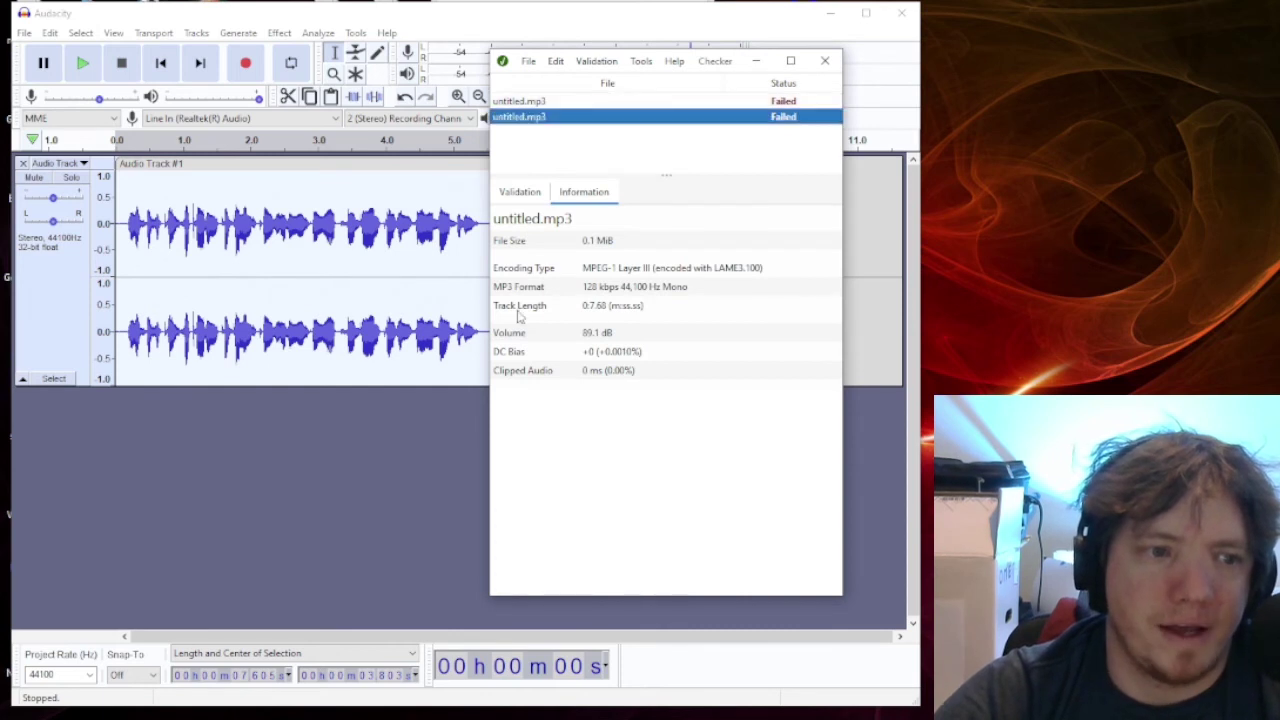
pyautogui.moveTo(494, 334); pyautogui.dragTo(612, 340)
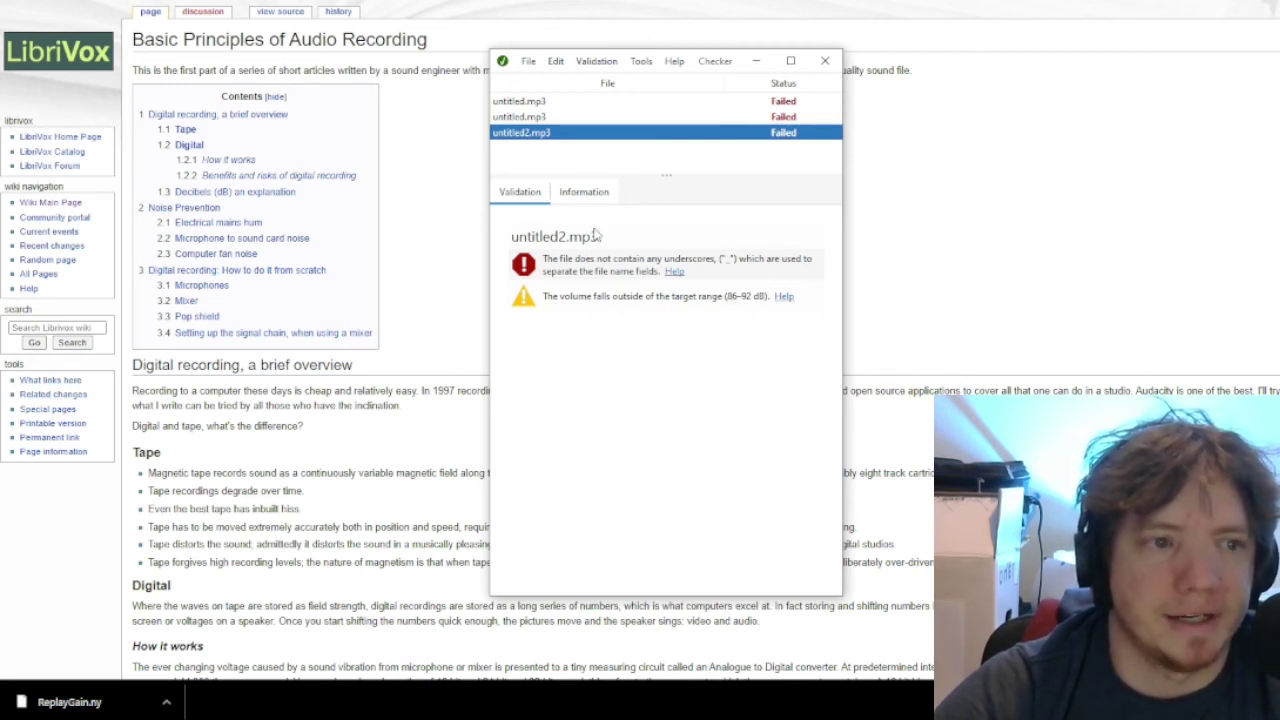
pyautogui.click(517, 118)
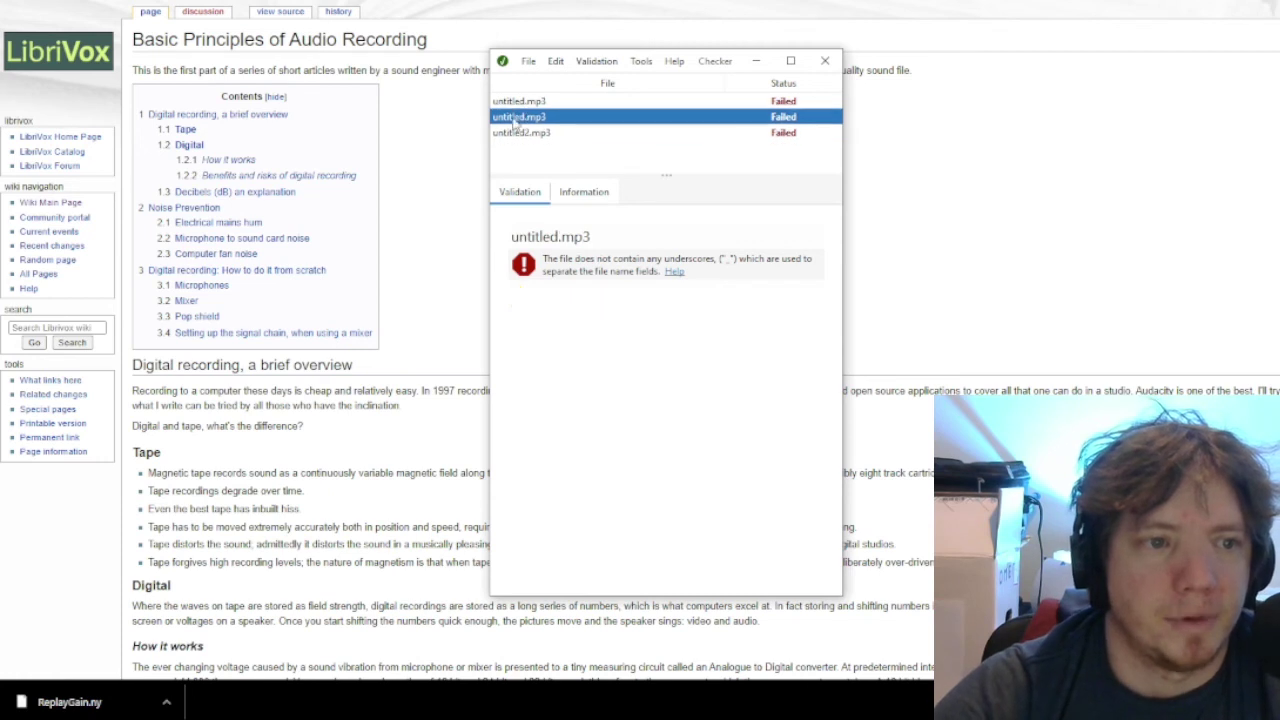
pyautogui.click(590, 194)
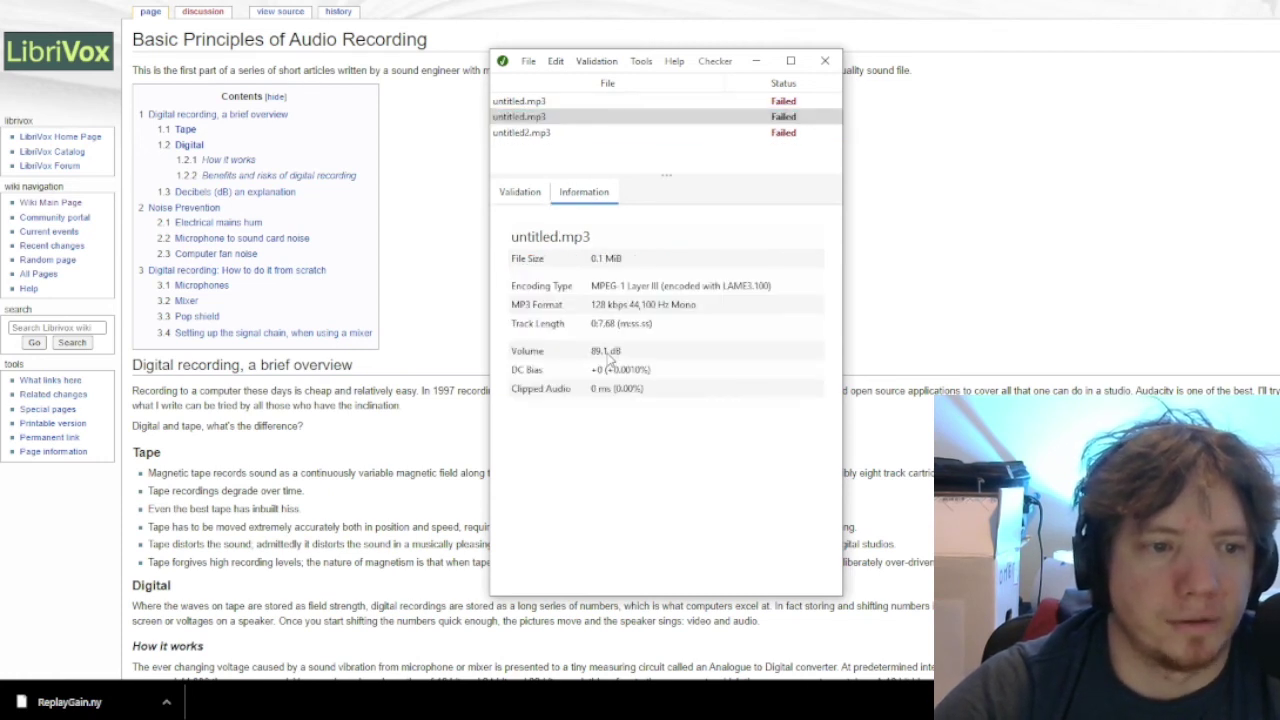